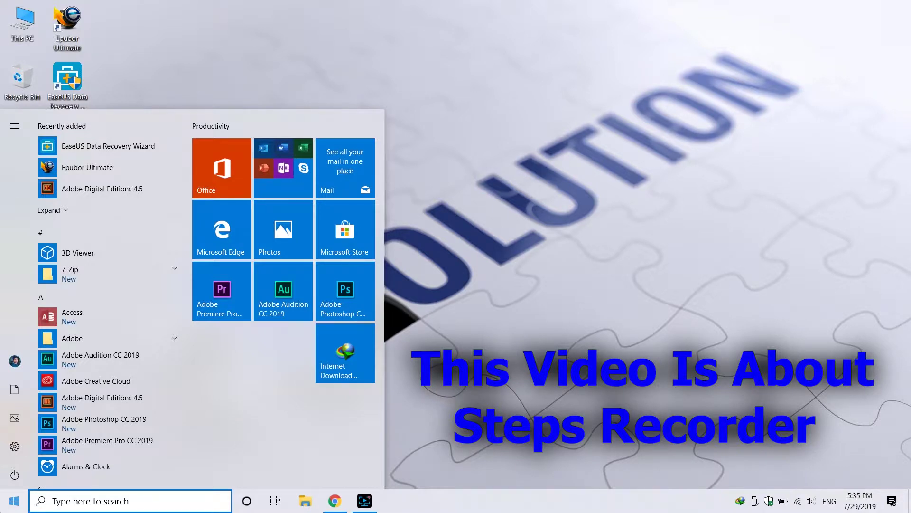
pyautogui.write('steps')
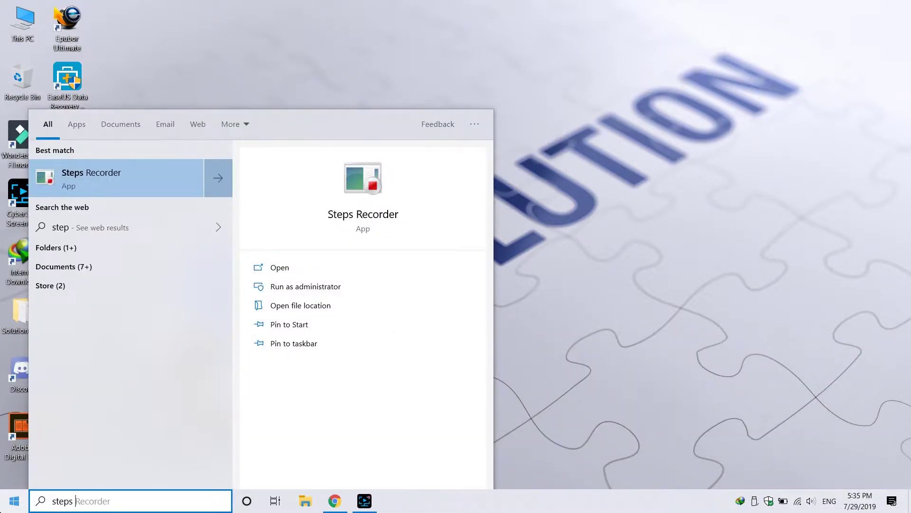
pyautogui.write(' recorder')
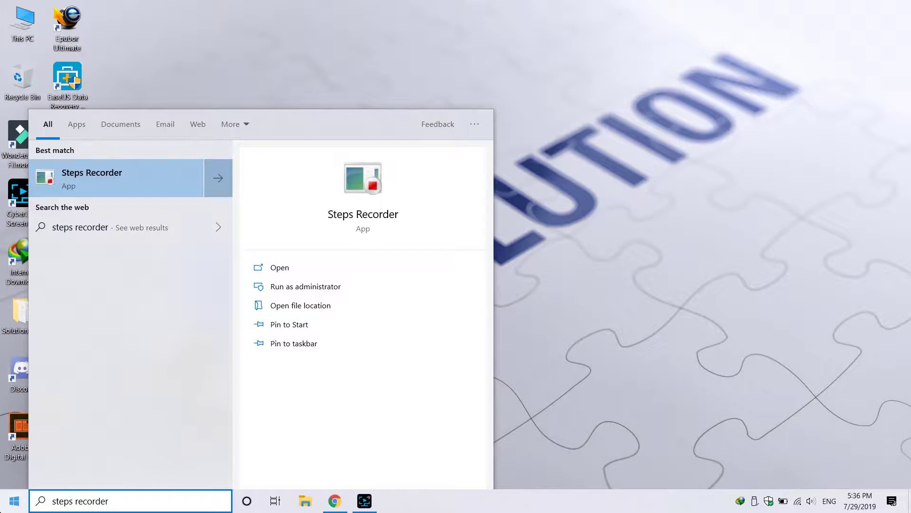
# Confirm that 'steps recorder' and 'psr' both find Steps Recorder, then refresh the desktop.
pyautogui.hotkey('ctrl', 'a')
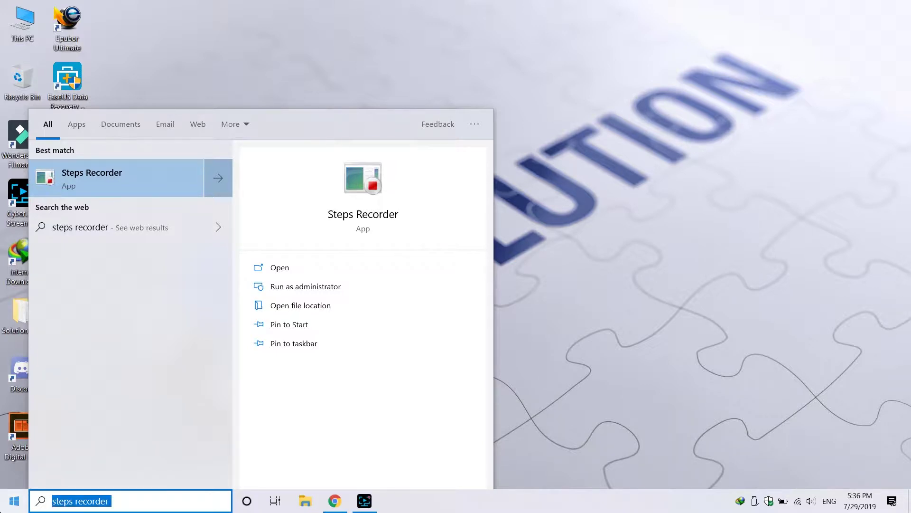
pyautogui.write('psr')
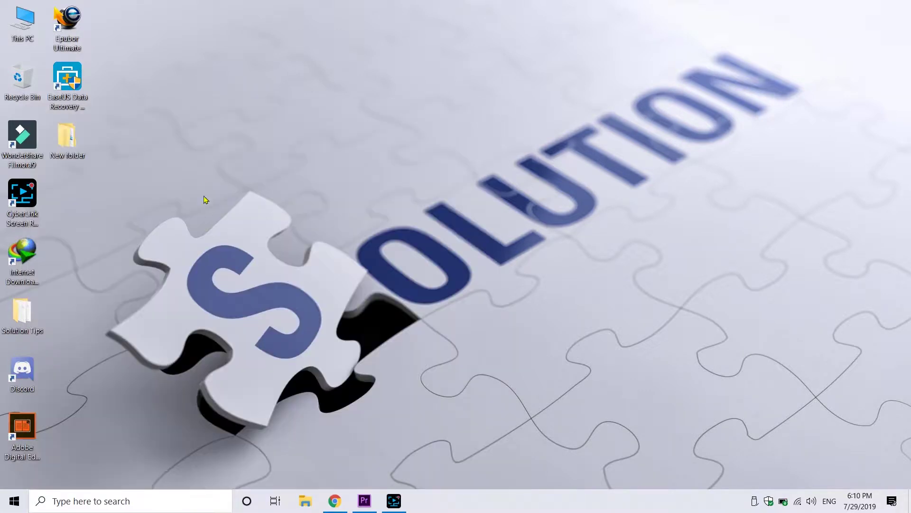
pyautogui.rightClick(204, 173)
# Browse This PC to Applications (E:) and Install, opening Operating Systems in a new window.
pyautogui.click(235, 207)
pyautogui.doubleClick(23, 31)
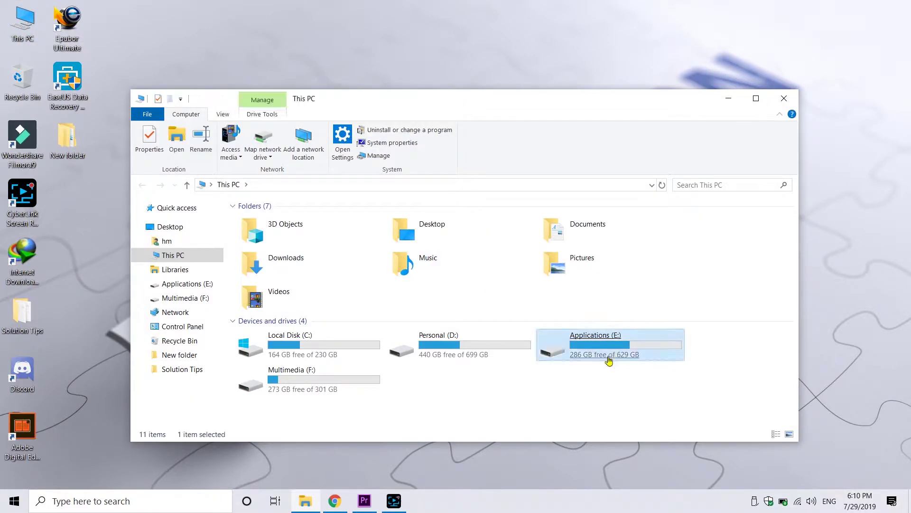
pyautogui.doubleClick(614, 357)
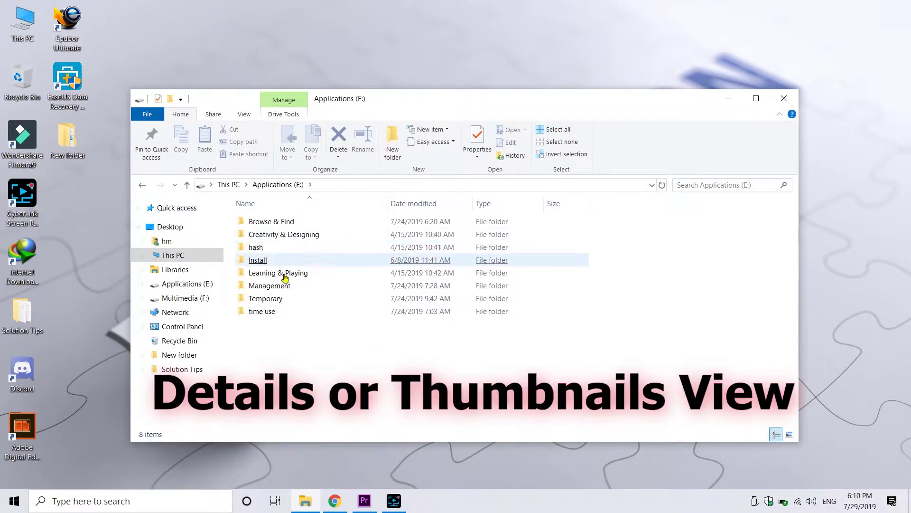
pyautogui.click(282, 277)
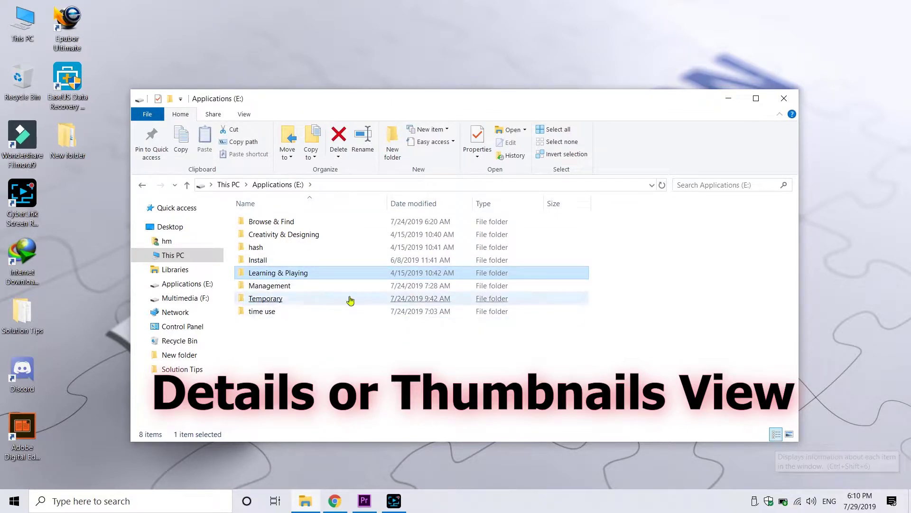
pyautogui.doubleClick(260, 260)
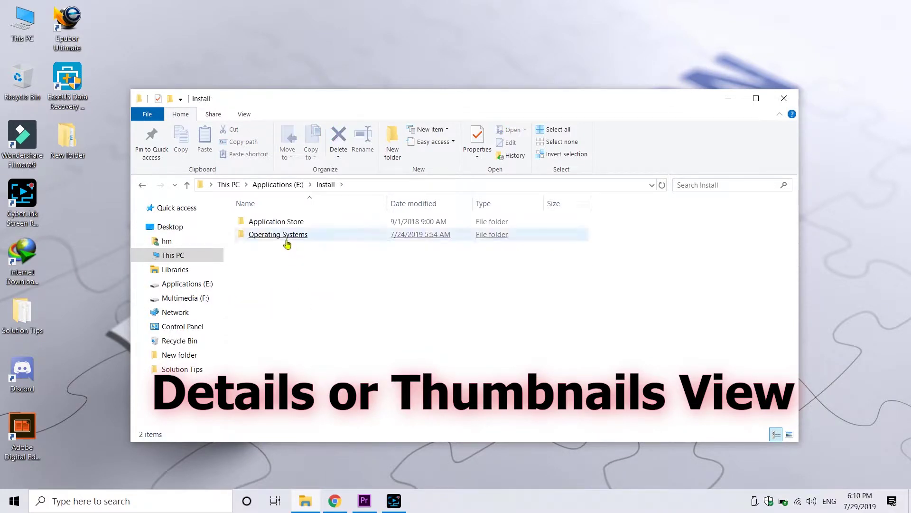
pyautogui.click(283, 240)
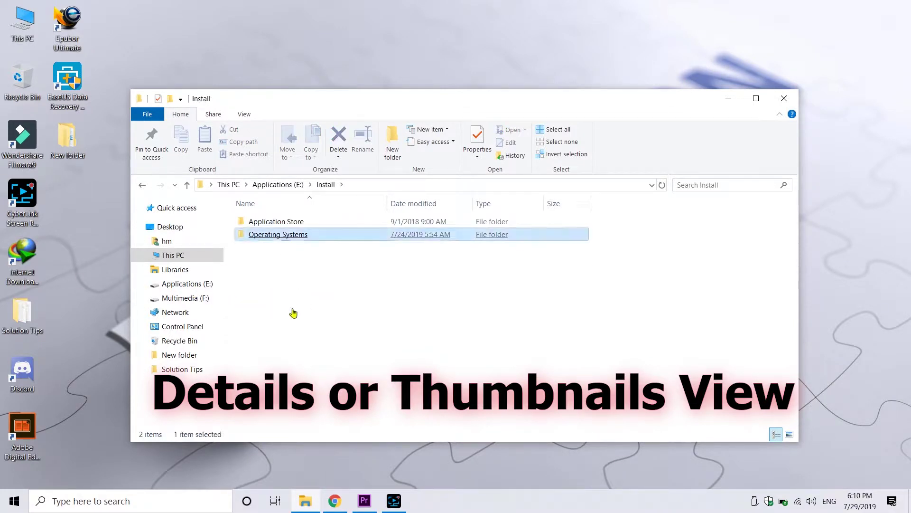
pyautogui.click(142, 189)
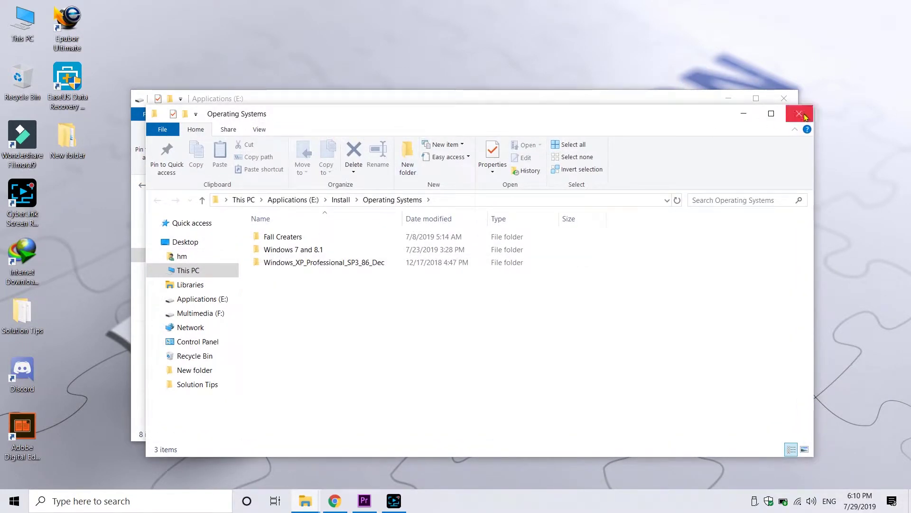
# Close Operating Systems, then show Applications (E:) and Learning & Playing as Large icons.
pyautogui.click(799, 113)
pyautogui.click(243, 114)
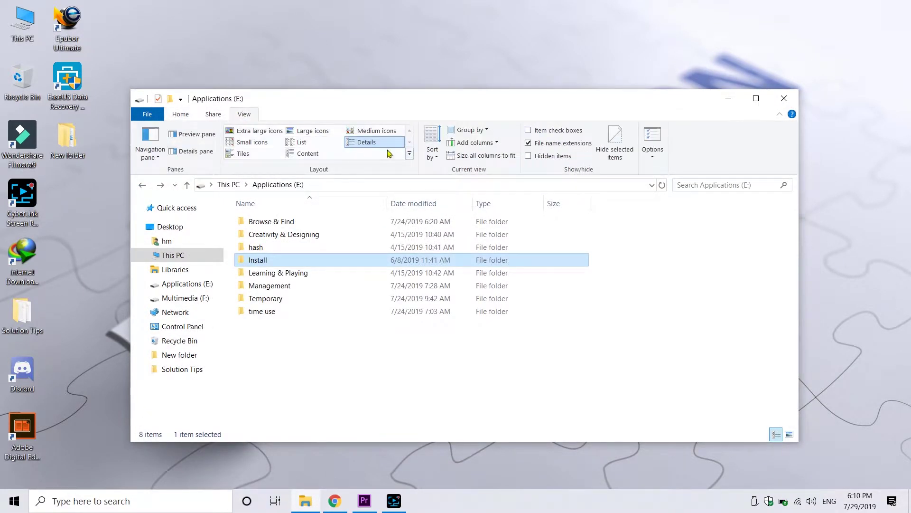
pyautogui.click(312, 130)
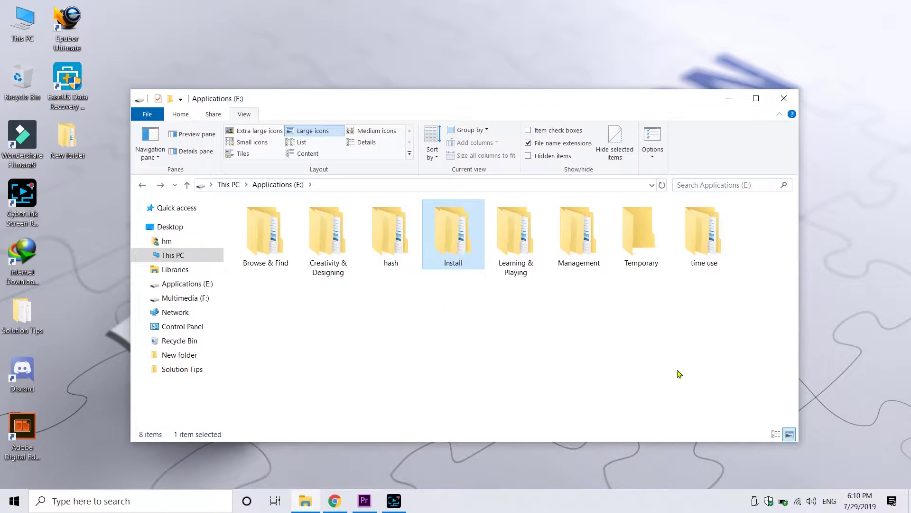
pyautogui.doubleClick(520, 262)
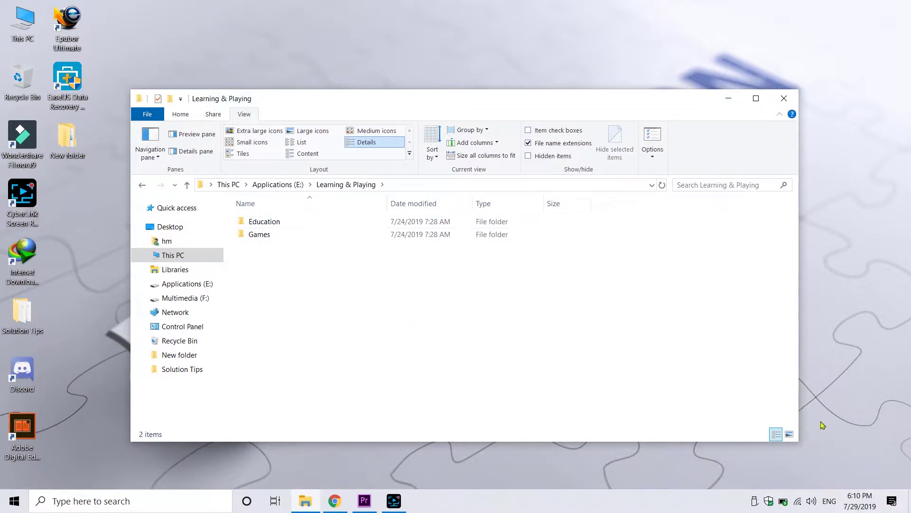
pyautogui.click(789, 434)
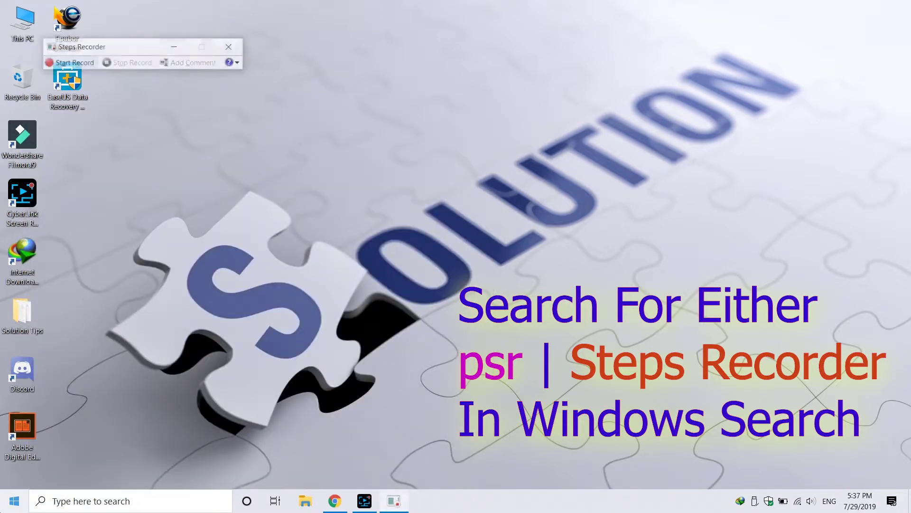
# Move the Steps Recorder window to the upper centre and start recording.
pyautogui.moveTo(137, 47); pyautogui.dragTo(626, 92)
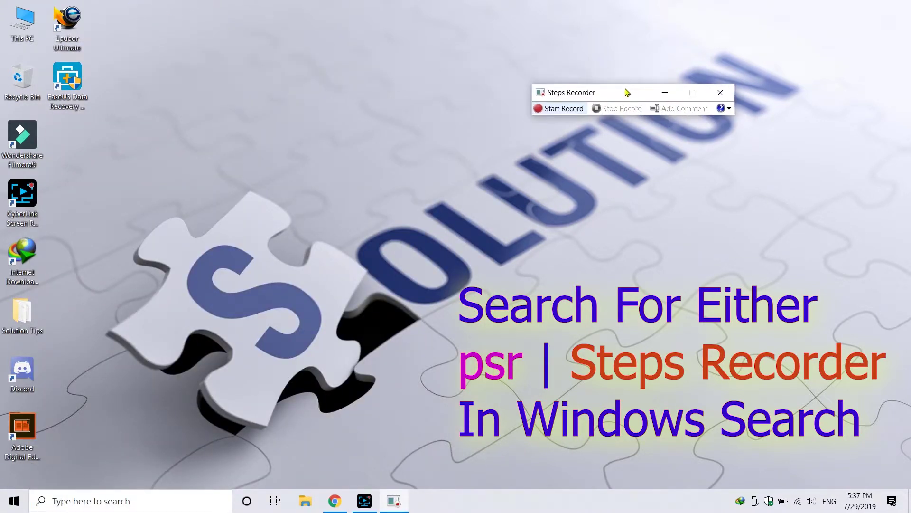
pyautogui.click(555, 113)
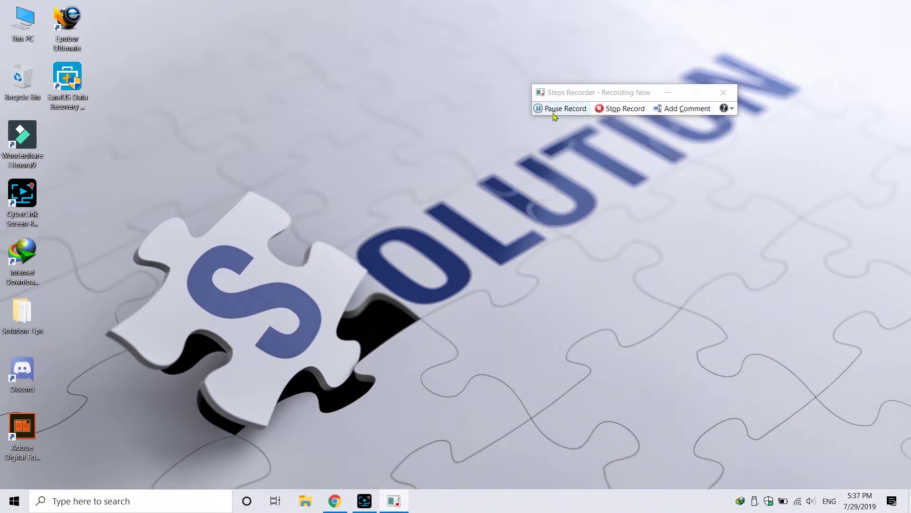
# Open Applications (E:) from This PC, show it as Large icons, and expand the View Options menu.
pyautogui.doubleClick(23, 26)
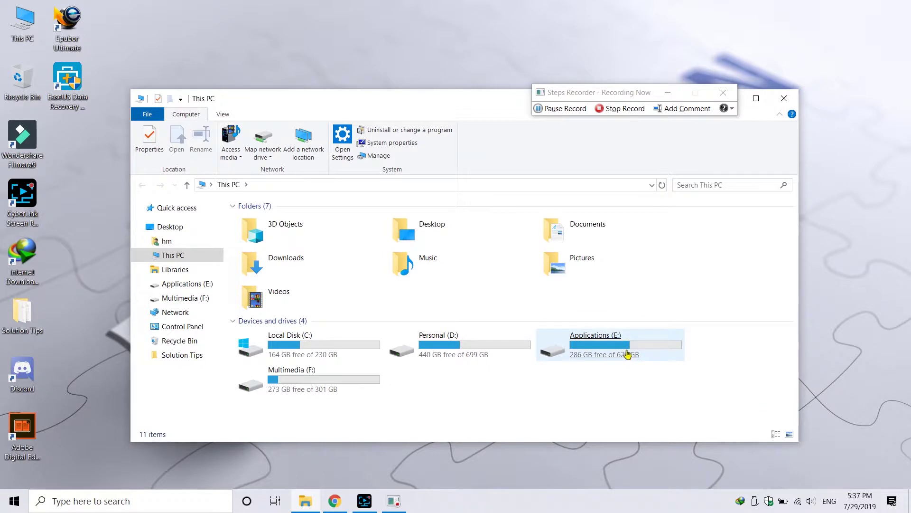
pyautogui.click(627, 361)
pyautogui.doubleClick(627, 361)
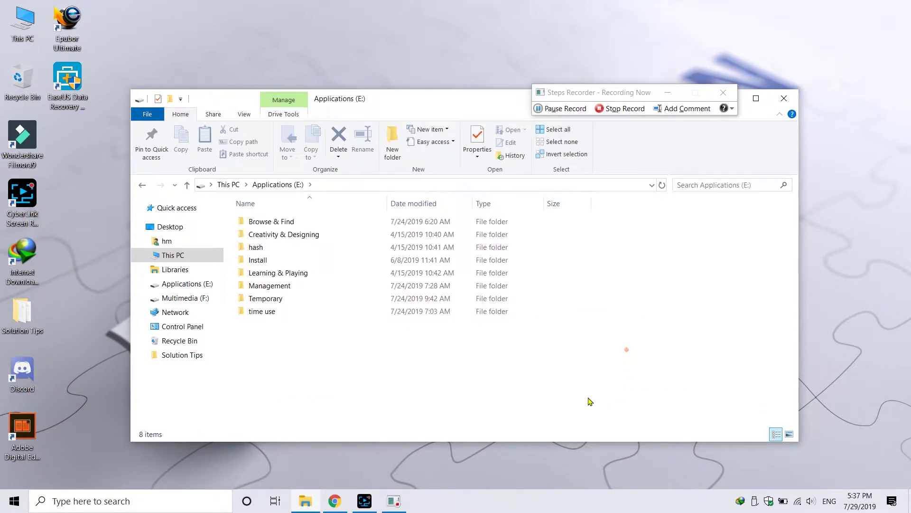
pyautogui.click(789, 434)
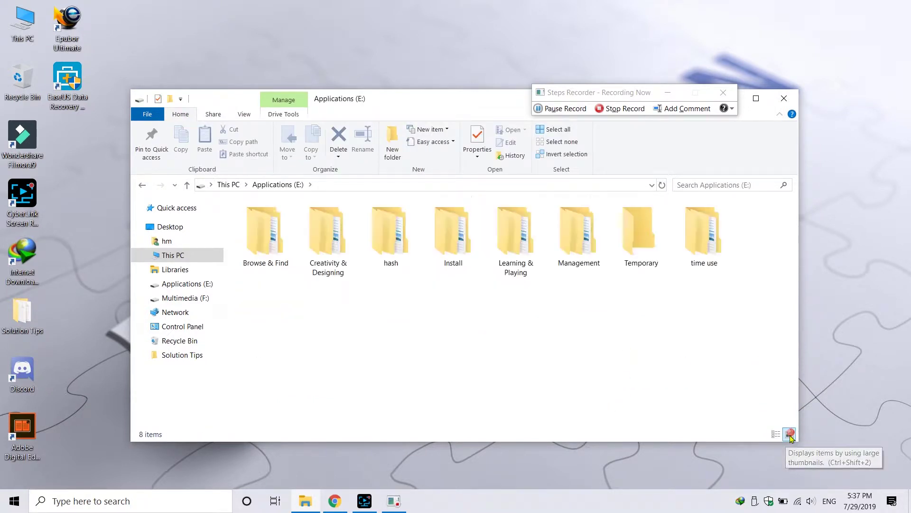
pyautogui.click(247, 116)
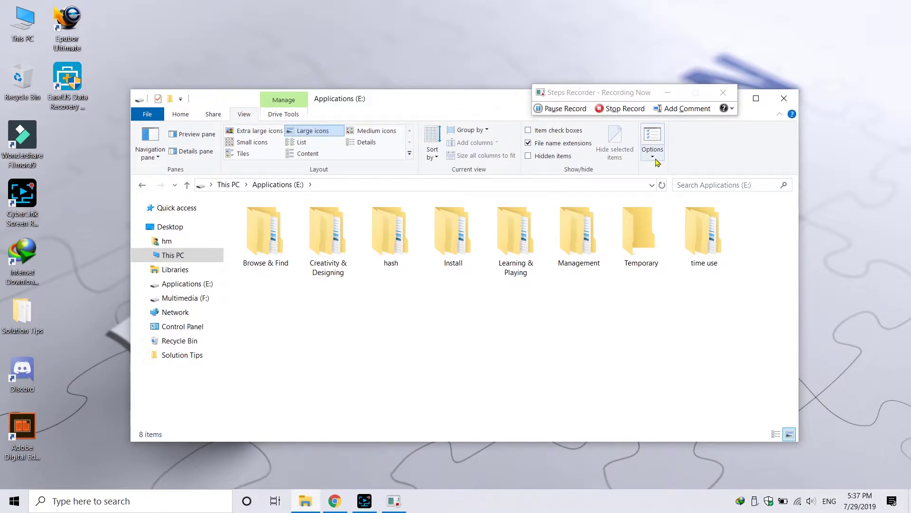
pyautogui.click(654, 158)
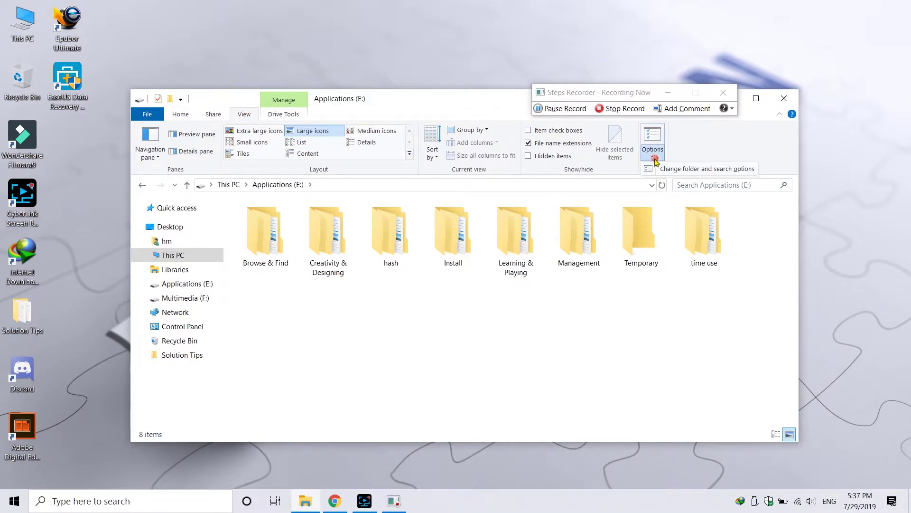
# In Folder Options, apply the Large icons view to all folders of this type and confirm with Yes.
pyautogui.click(717, 174)
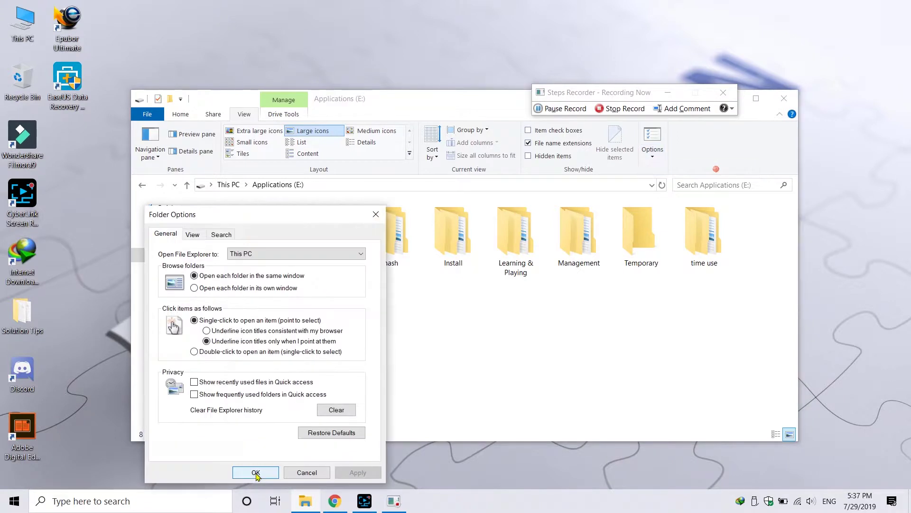
pyautogui.click(192, 236)
pyautogui.click(235, 281)
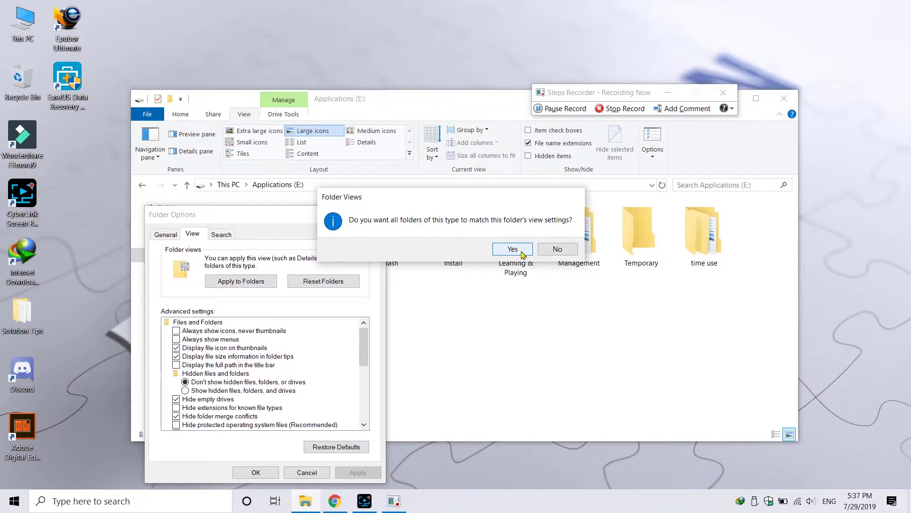
pyautogui.click(521, 254)
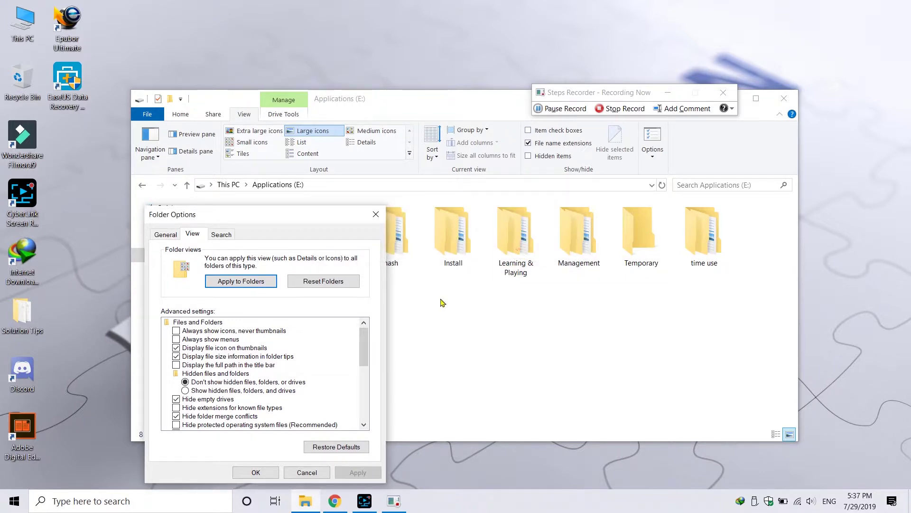
# Close Folder Options with the new default, then open Creativity & Designing and Musical.
pyautogui.click(267, 475)
pyautogui.doubleClick(325, 249)
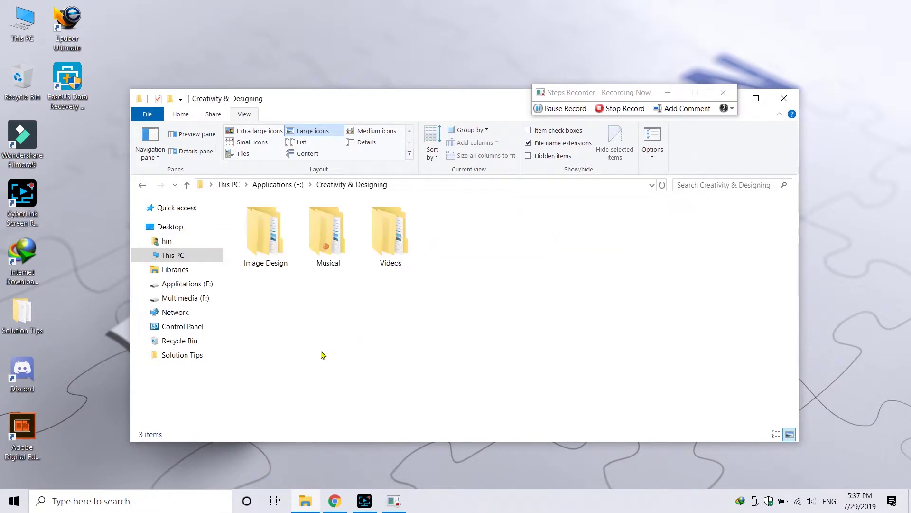
pyautogui.doubleClick(327, 246)
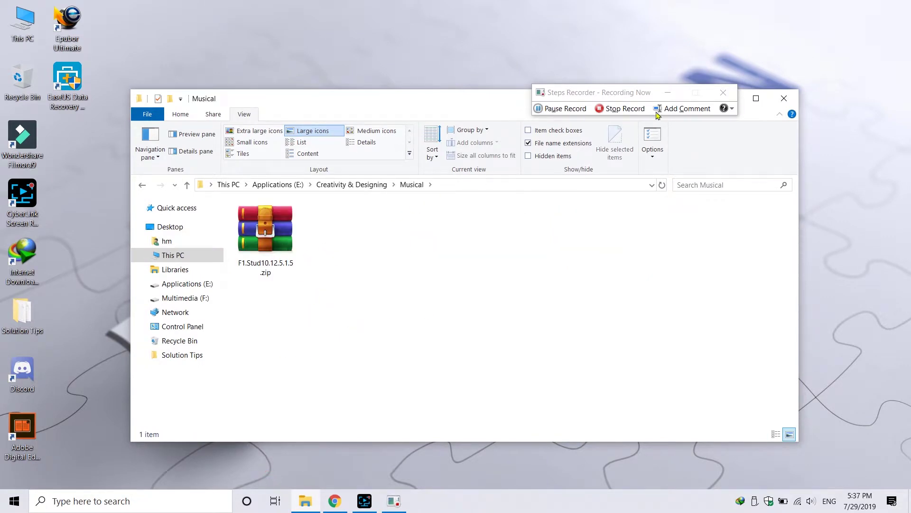
# Stop recording, close the folder window, and move the recorded steps report to the centre.
pyautogui.click(617, 109)
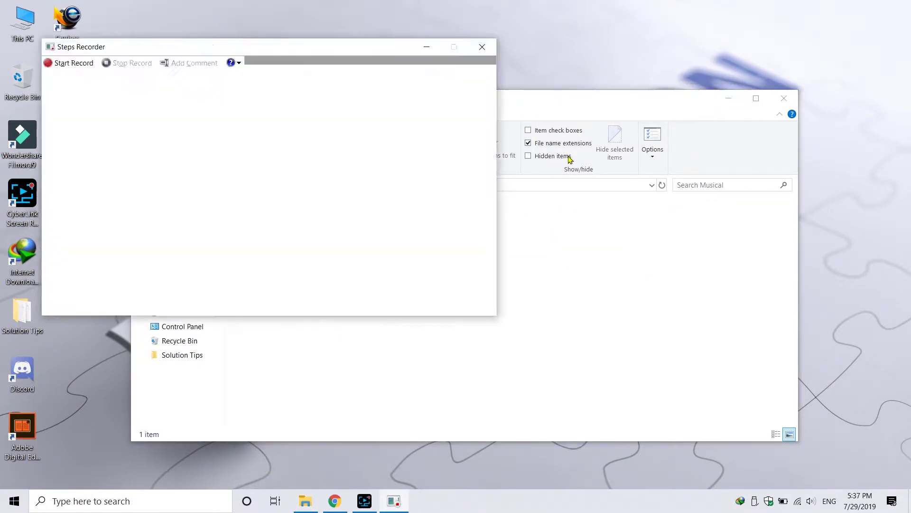
pyautogui.click(782, 100)
pyautogui.moveTo(249, 47); pyautogui.dragTo(567, 78)
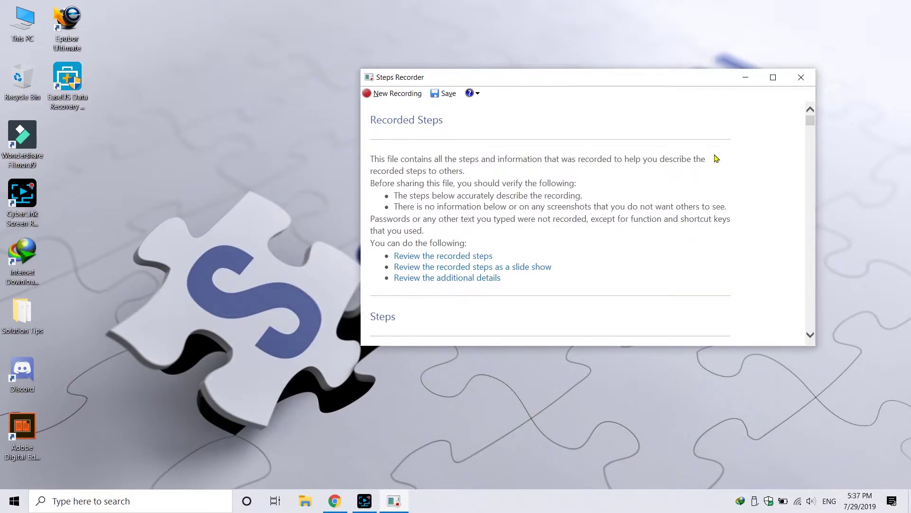
# Maximize the Steps Recorder report window to review the recorded steps.
pyautogui.click(772, 77)
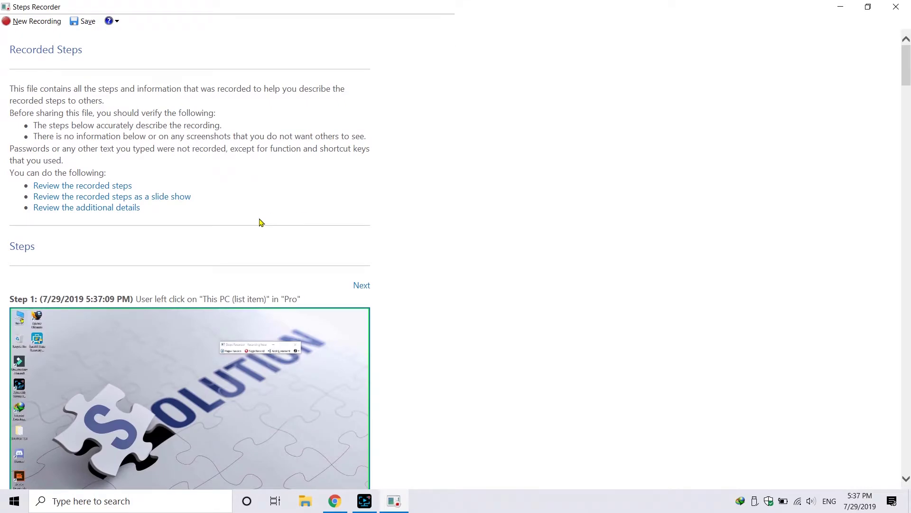
pyautogui.scroll(-2, 260, 223)
pyautogui.scroll(-2, 260, 227)
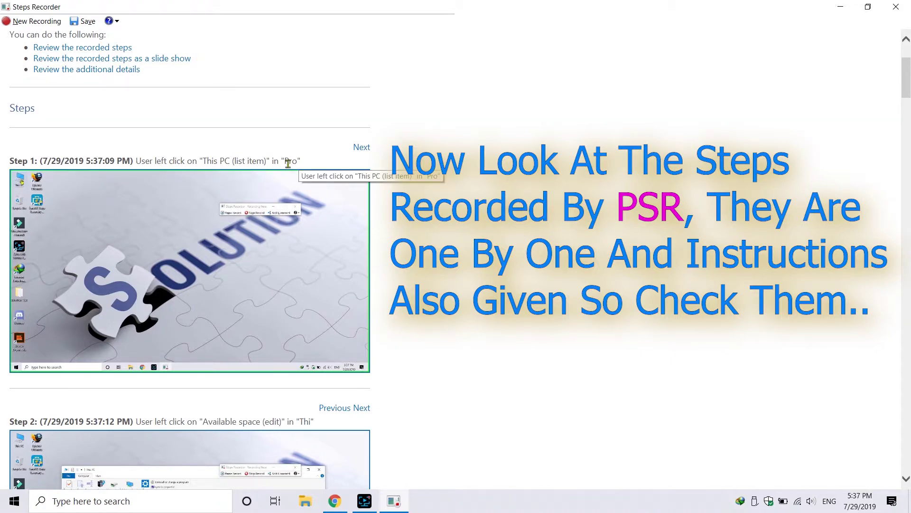
pyautogui.scroll(-2, 257, 190)
pyautogui.scroll(-1, 258, 189)
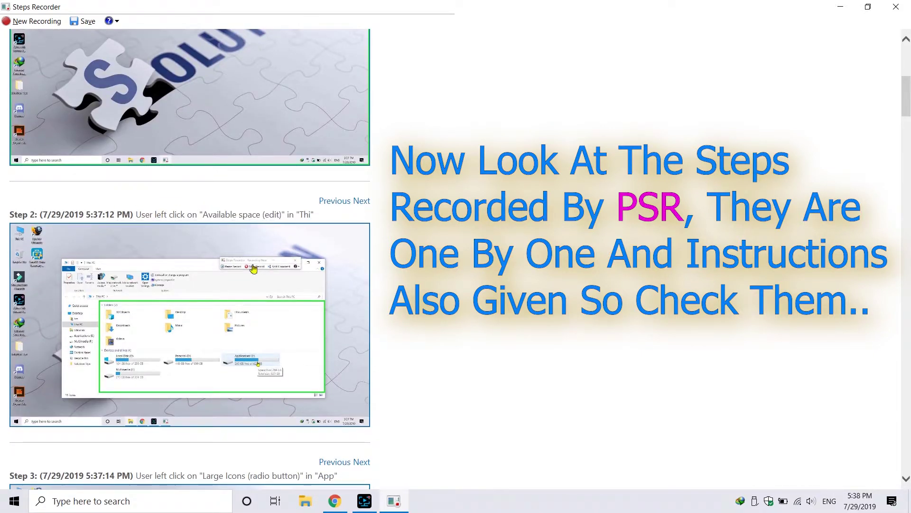
pyautogui.scroll(-2, 229, 195)
pyautogui.scroll(-3, 235, 235)
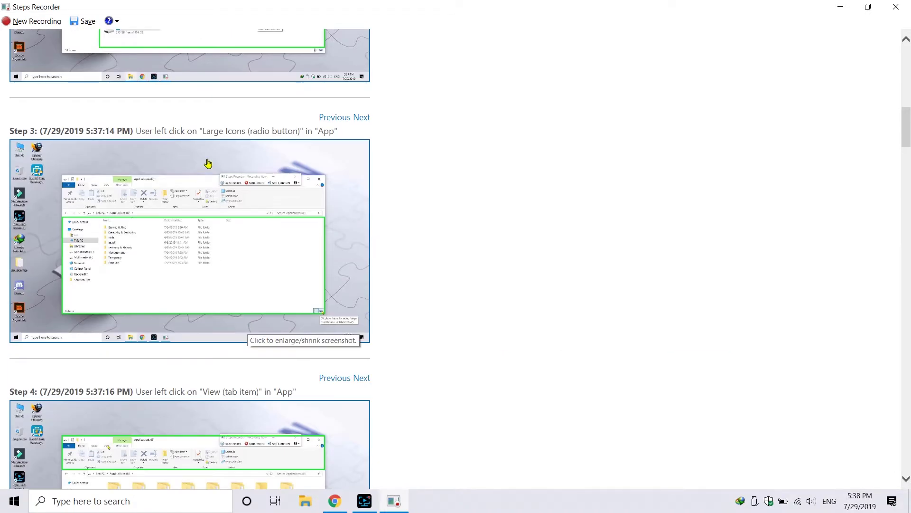
pyautogui.scroll(-3, 315, 326)
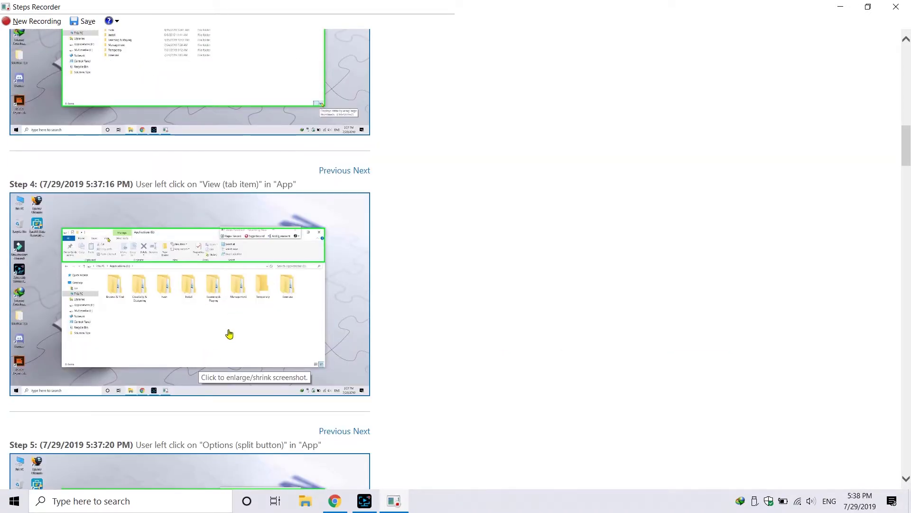
pyautogui.scroll(-4, 213, 186)
pyautogui.scroll(-1, 193, 271)
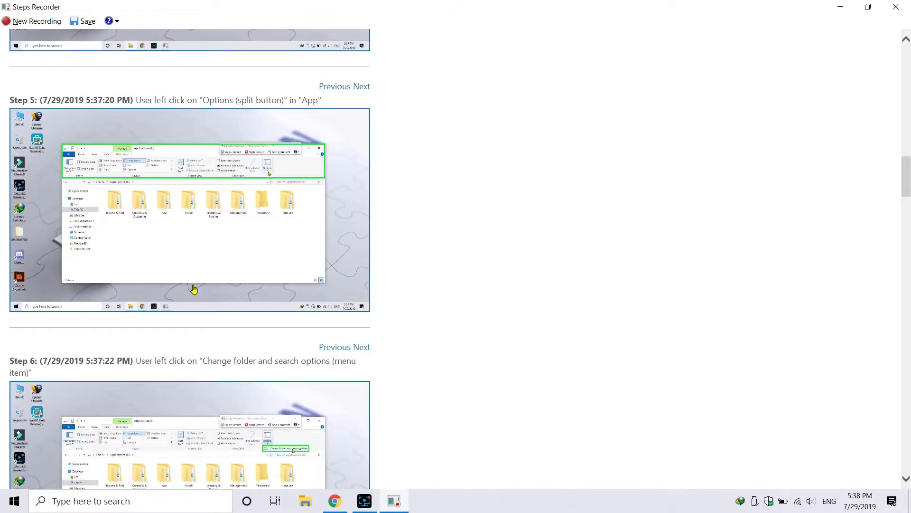
pyautogui.scroll(-2, 274, 340)
pyautogui.scroll(-4, 274, 340)
pyautogui.scroll(-3, 274, 340)
pyautogui.scroll(-10, 131, 347)
pyautogui.scroll(-10, 130, 347)
pyautogui.scroll(8, 114, 306)
pyautogui.scroll(1, 142, 257)
pyautogui.scroll(2, 150, 230)
pyautogui.scroll(6, 151, 230)
# Start saving the recording to the Desktop and select the file name box.
pyautogui.click(82, 22)
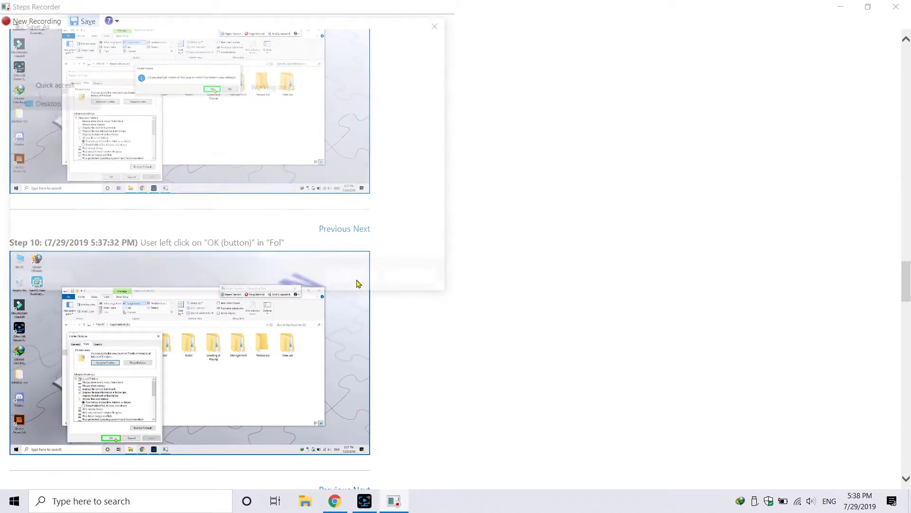
pyautogui.moveTo(41, 102)
pyautogui.click(50, 104)
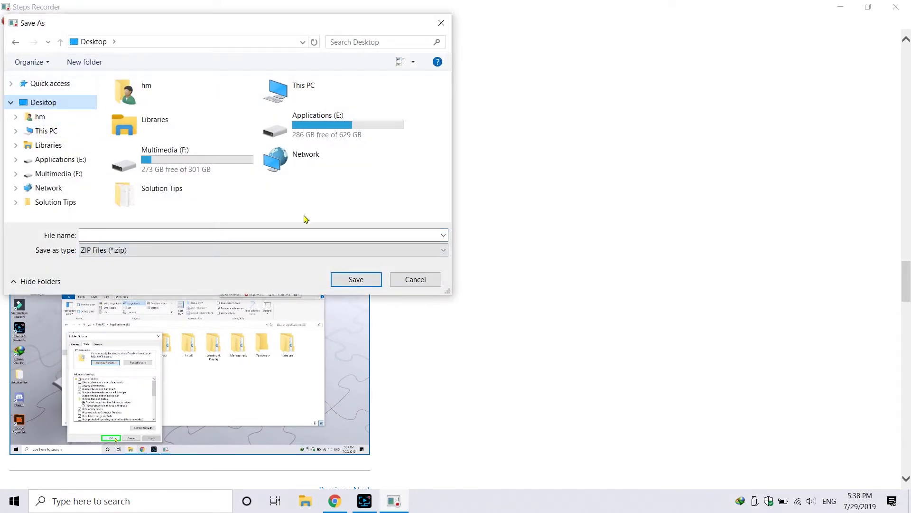
pyautogui.click(159, 234)
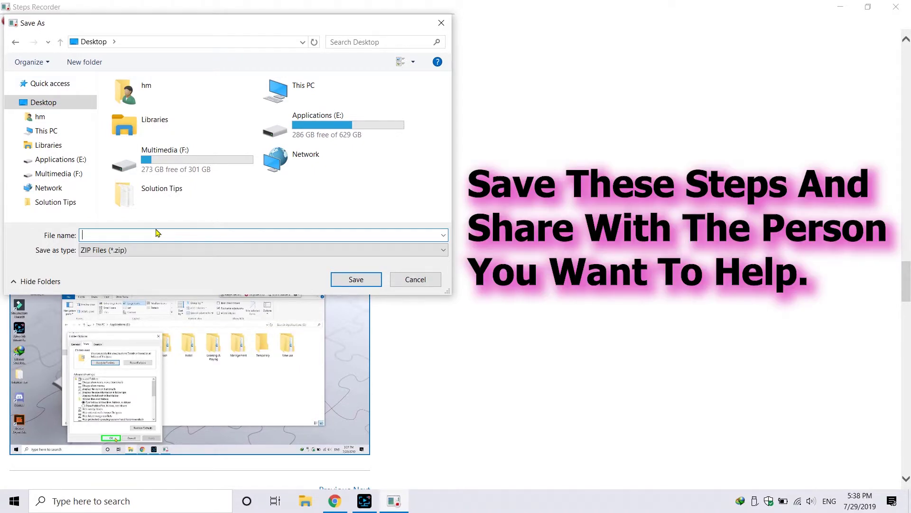
pyautogui.write('Det')
pyautogui.write('with')
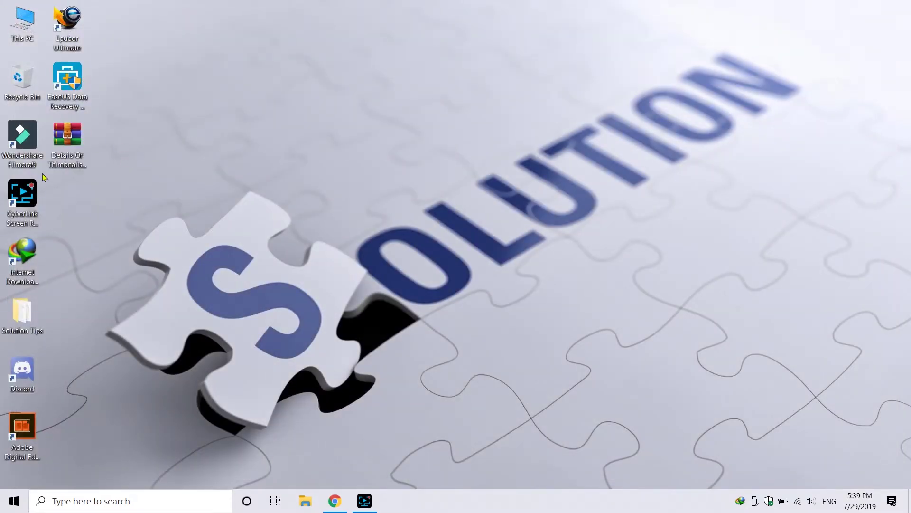
# Reposition the saved zip file on the desktop, opening and dismissing its context menu.
pyautogui.moveTo(67, 135); pyautogui.dragTo(691, 127)
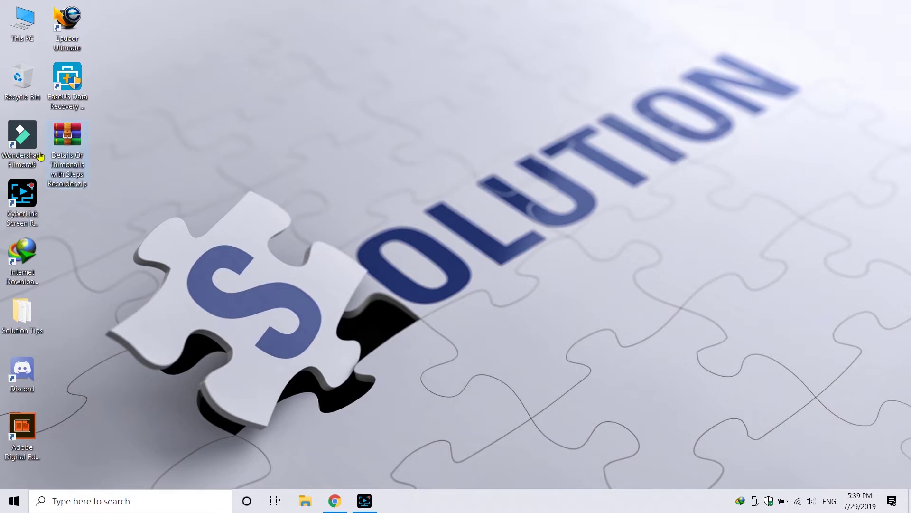
pyautogui.rightClick(67, 151)
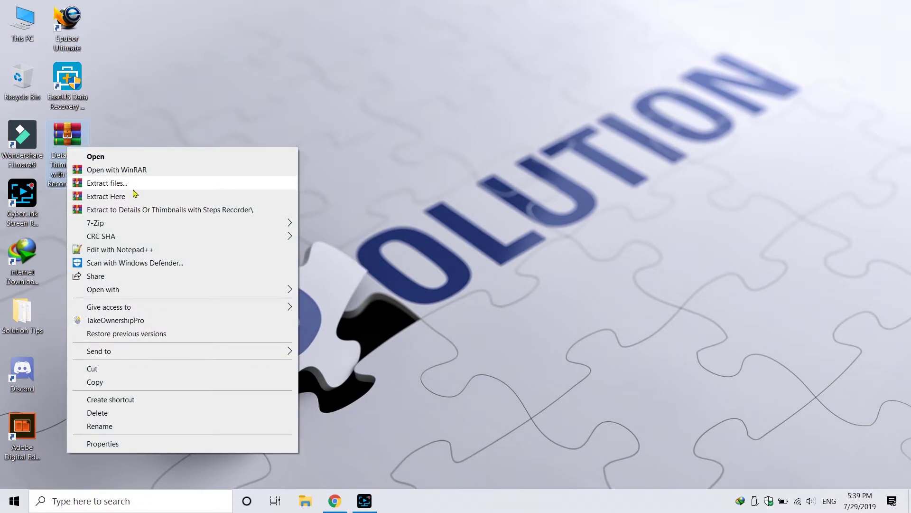
pyautogui.click(118, 136)
pyautogui.moveTo(68, 143); pyautogui.dragTo(197, 257)
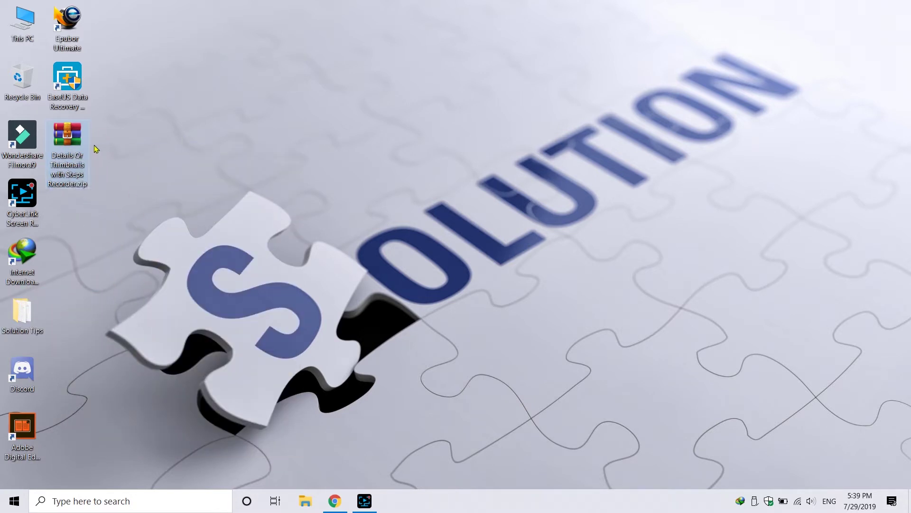
# Create a desktop folder named 'New folder' and drag the zip file into it.
pyautogui.rightClick(79, 143)
pyautogui.rightClick(250, 77)
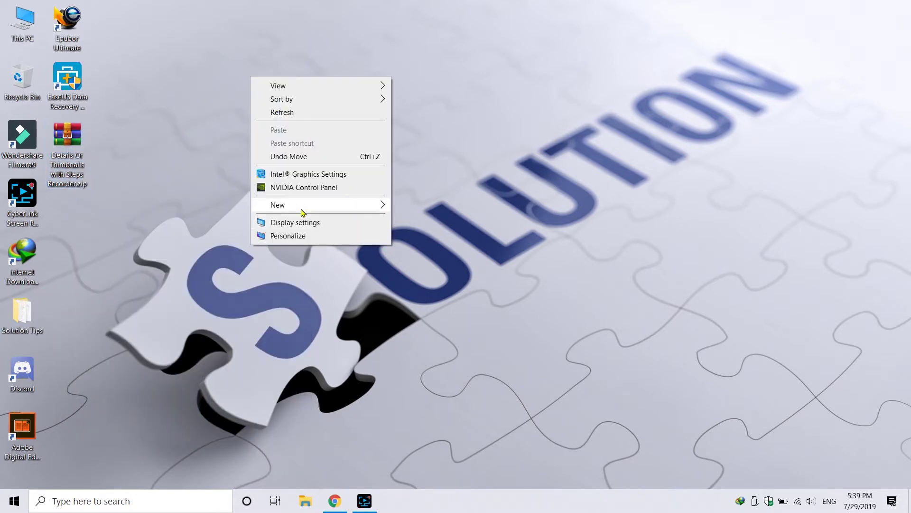
pyautogui.moveTo(320, 204)
pyautogui.click(428, 207)
pyautogui.press('Return')
pyautogui.moveTo(60, 141); pyautogui.dragTo(66, 194)
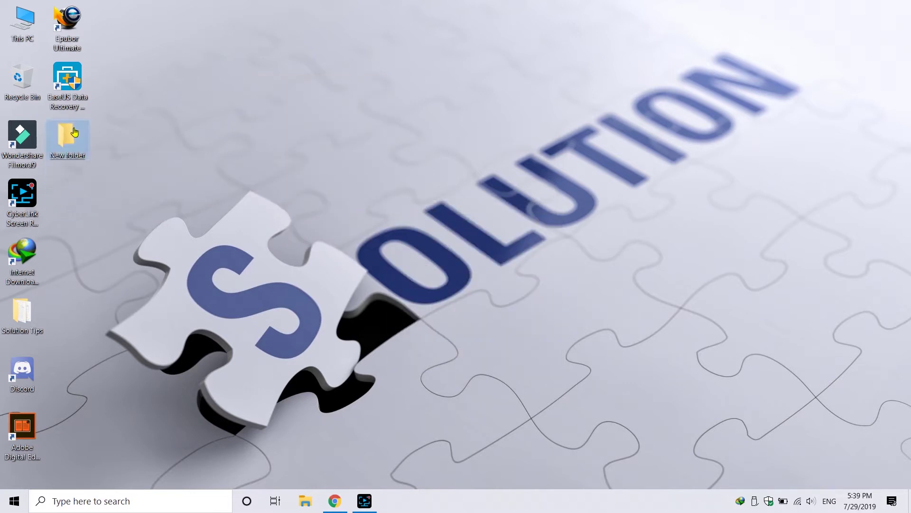
# Extract the zip in New folder into its own folder and select the recording file inside.
pyautogui.doubleClick(66, 139)
pyautogui.click(271, 242)
pyautogui.rightClick(293, 242)
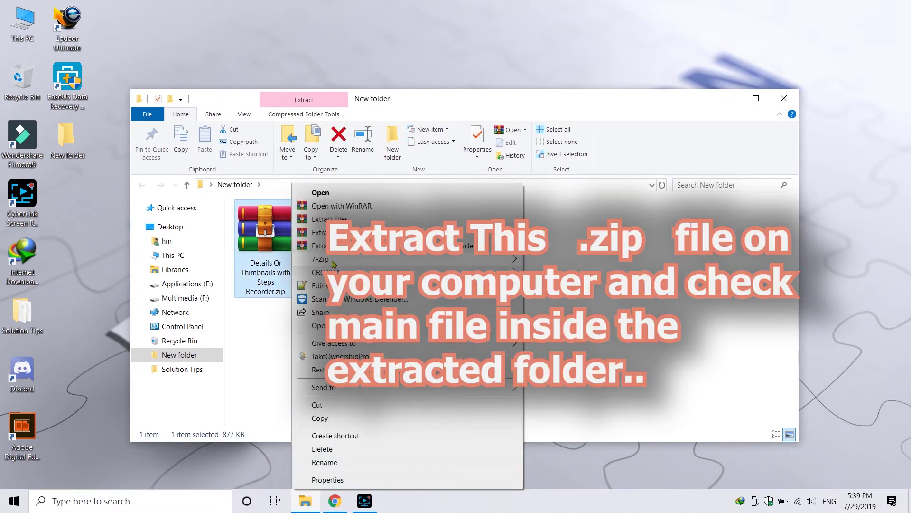
pyautogui.click(299, 245)
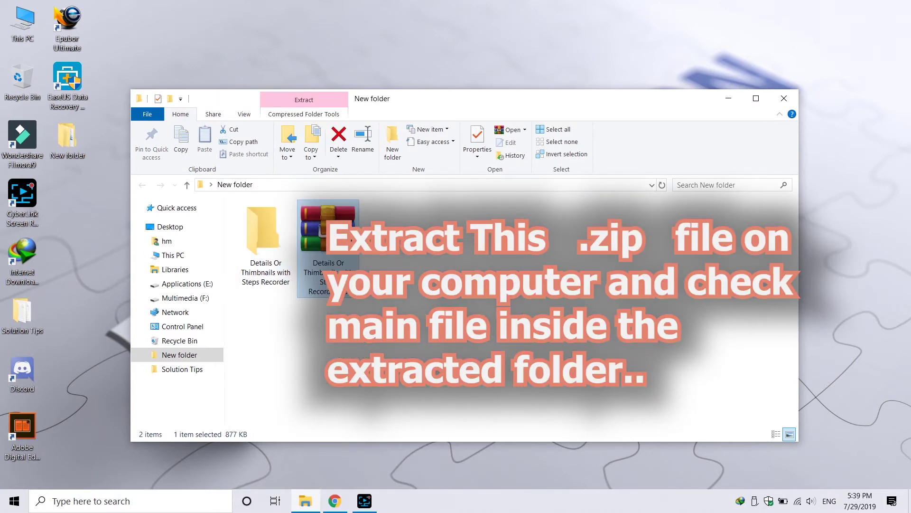
pyautogui.doubleClick(264, 261)
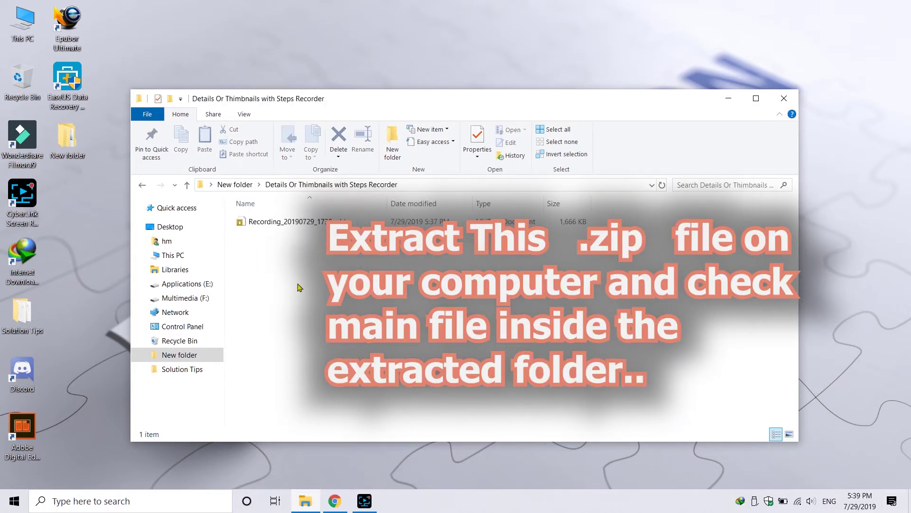
pyautogui.click(308, 226)
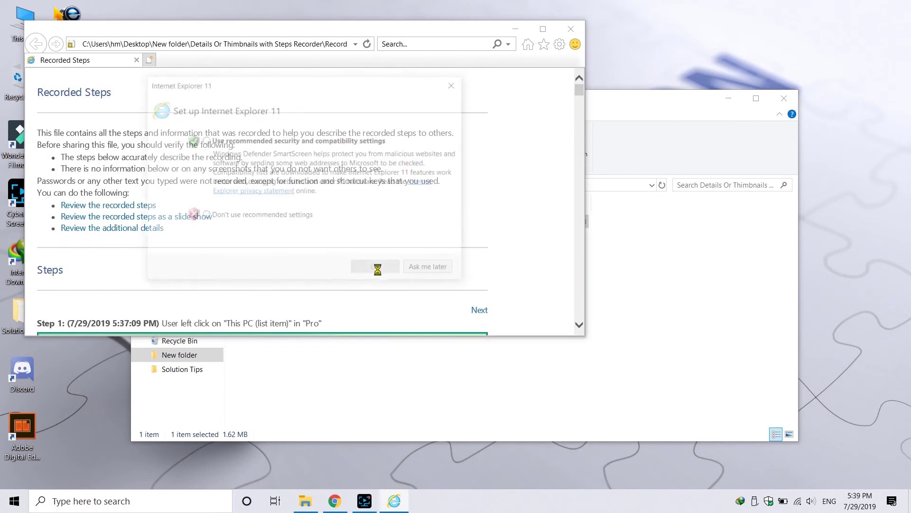
# Decline IE's recommended settings, close the extra Microsoft page, then exit IE back to New folder.
pyautogui.click(254, 218)
pyautogui.click(396, 268)
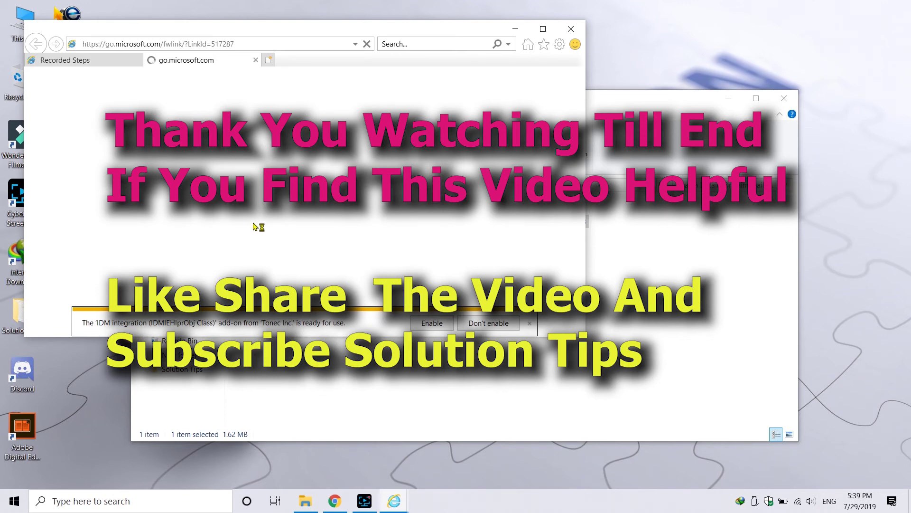
pyautogui.click(256, 60)
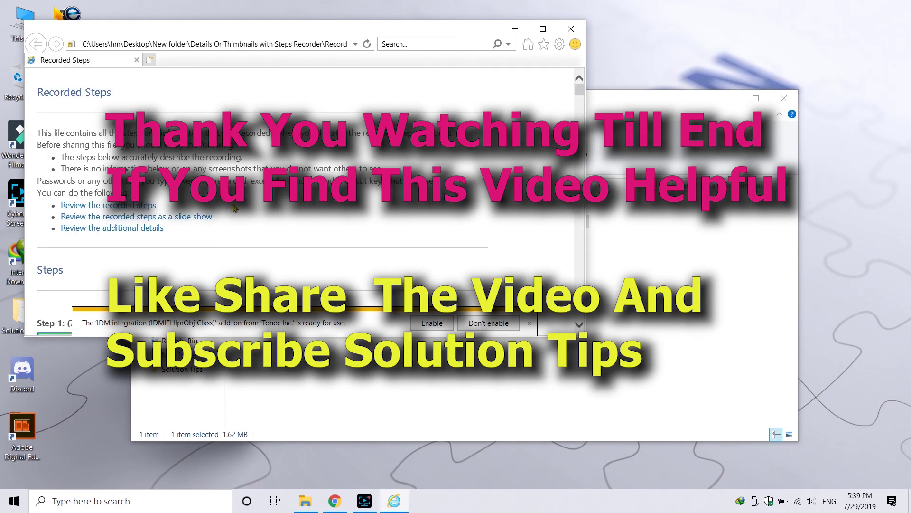
pyautogui.scroll(-3, 234, 207)
pyautogui.scroll(-3, 234, 208)
pyautogui.scroll(-3, 234, 208)
pyautogui.scroll(-3, 234, 207)
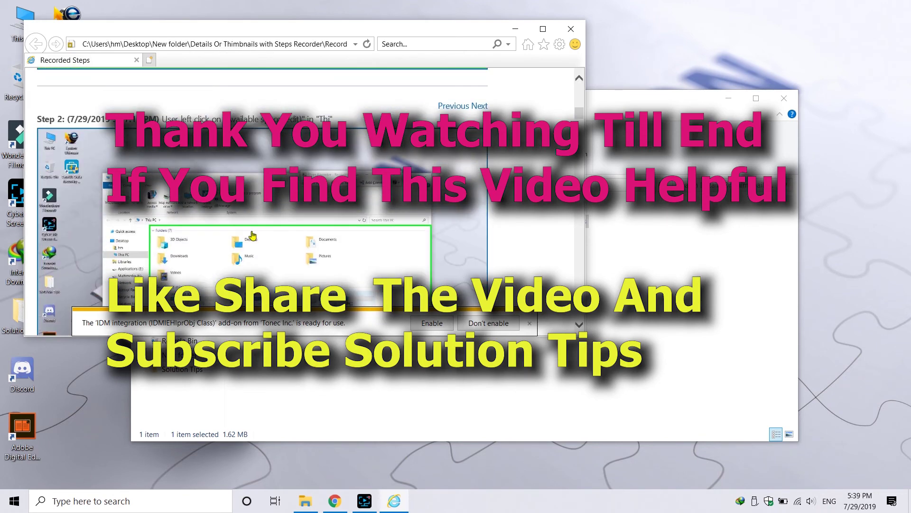
pyautogui.scroll(-3, 235, 207)
pyautogui.scroll(-3, 235, 208)
pyautogui.scroll(-3, 234, 207)
pyautogui.click(571, 29)
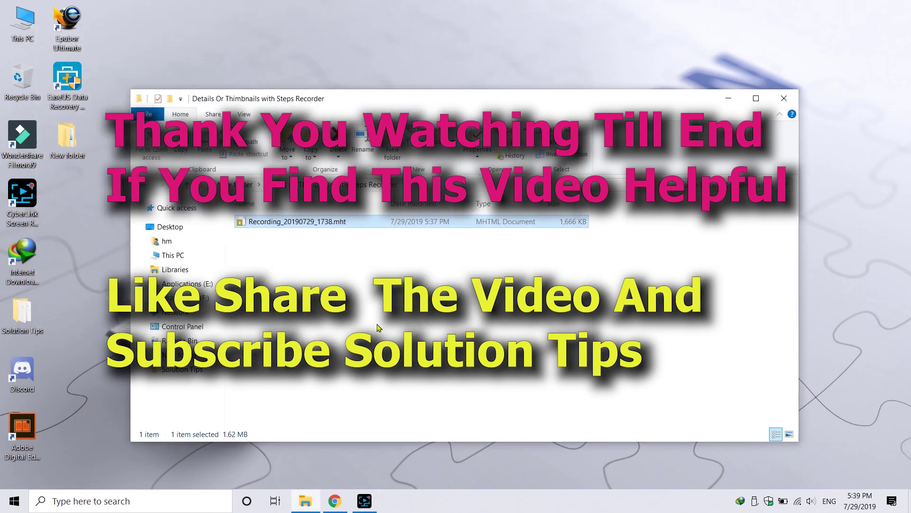
pyautogui.click(145, 187)
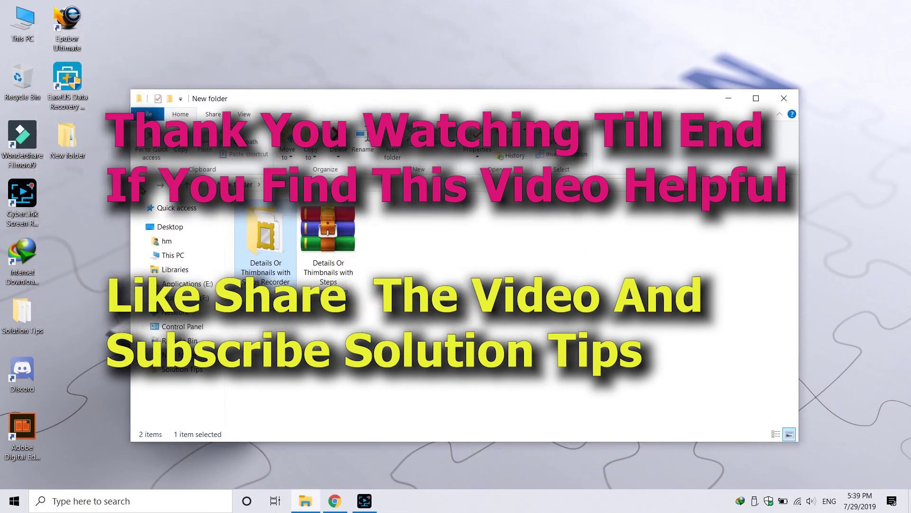